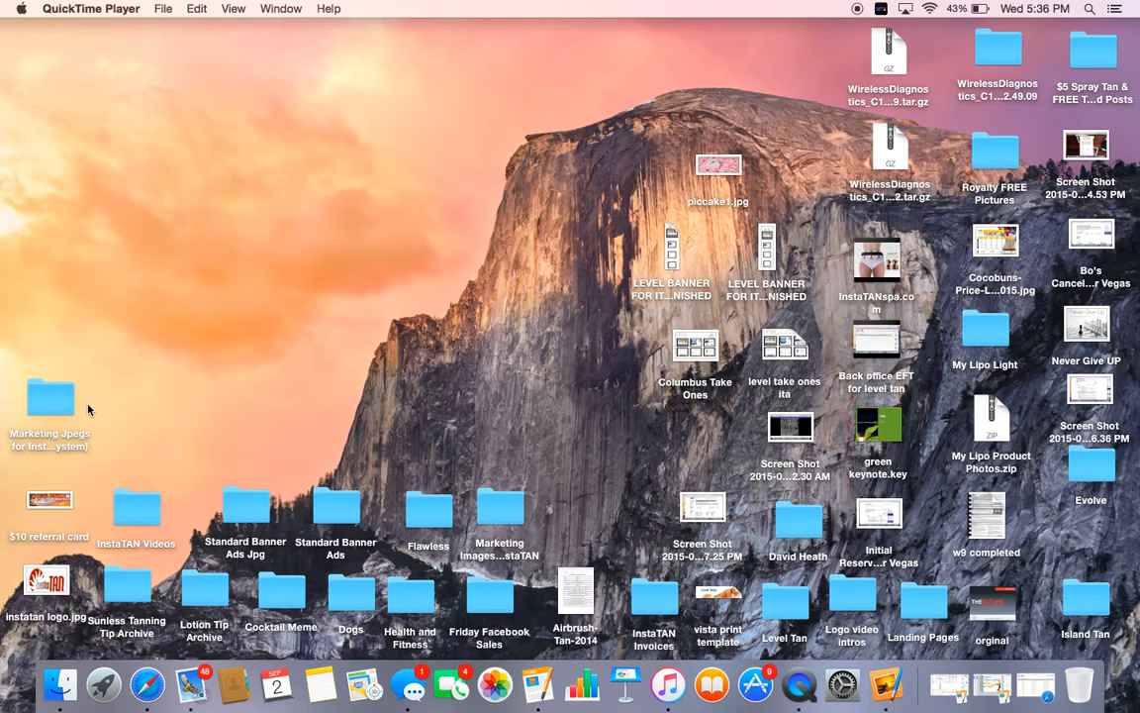
# Step: Open the Marketing Jpegs for InstaTAN folder from the desktop in Finder
pyautogui.doubleClick(60, 404)
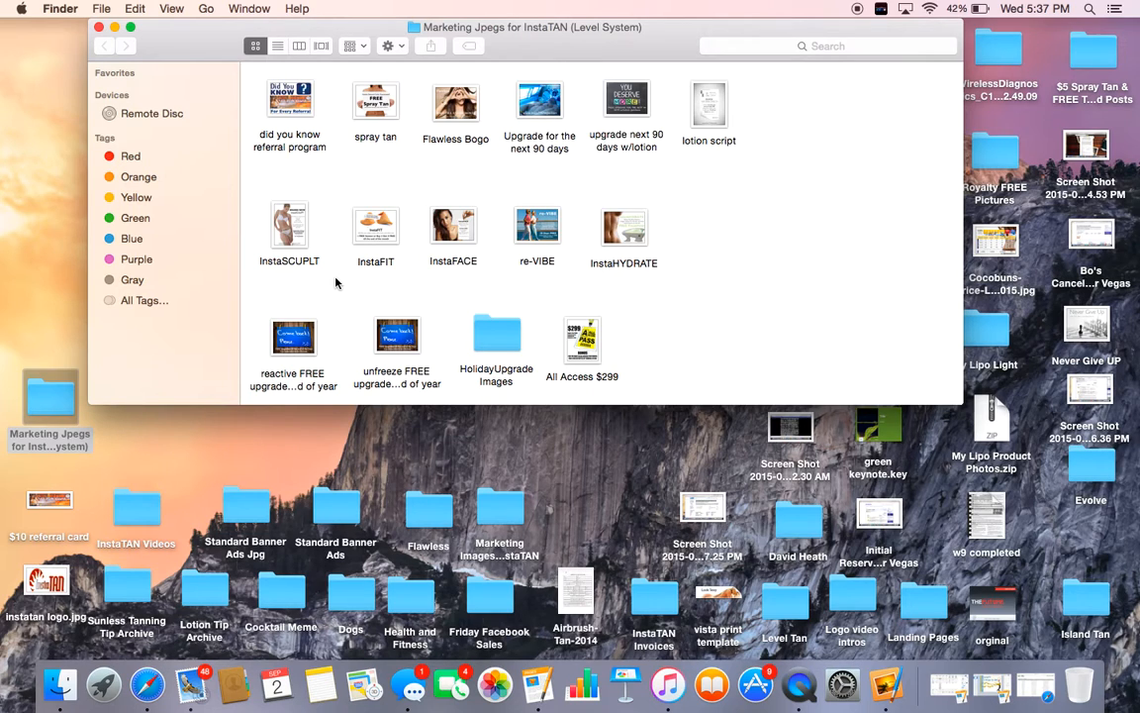
# Step: Preview the reactive FREE upgrades, InstaFIT and re-VIBE promo images from the folder
pyautogui.doubleClick(294, 340)
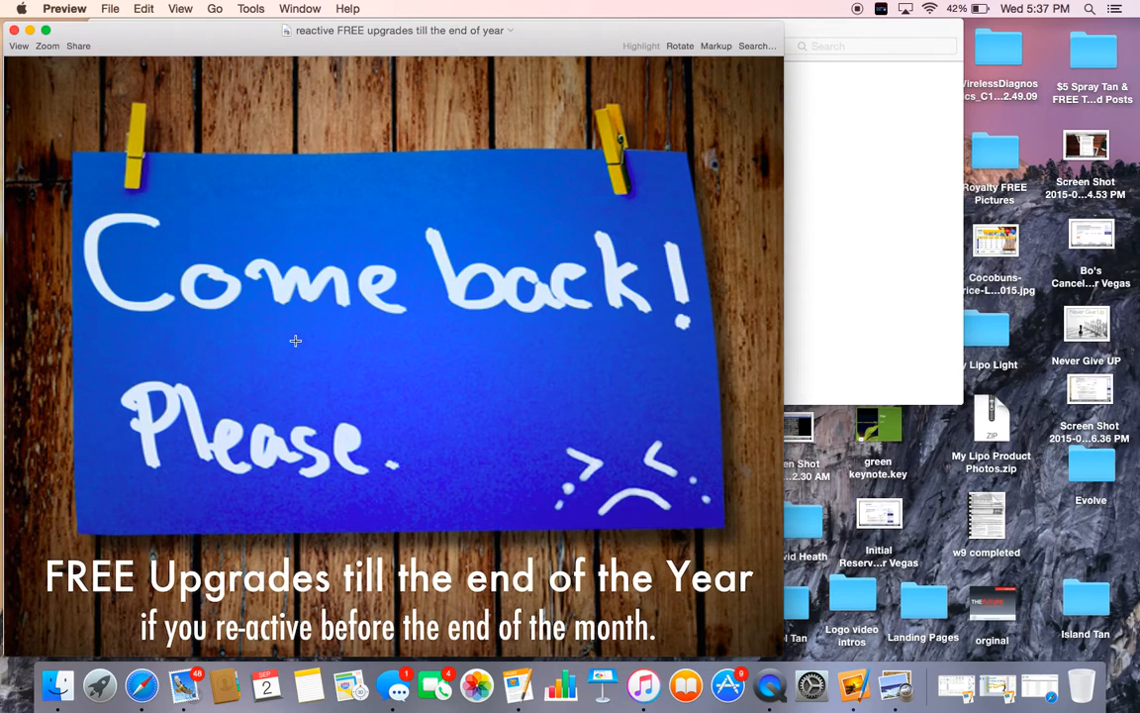
pyautogui.click(788, 150)
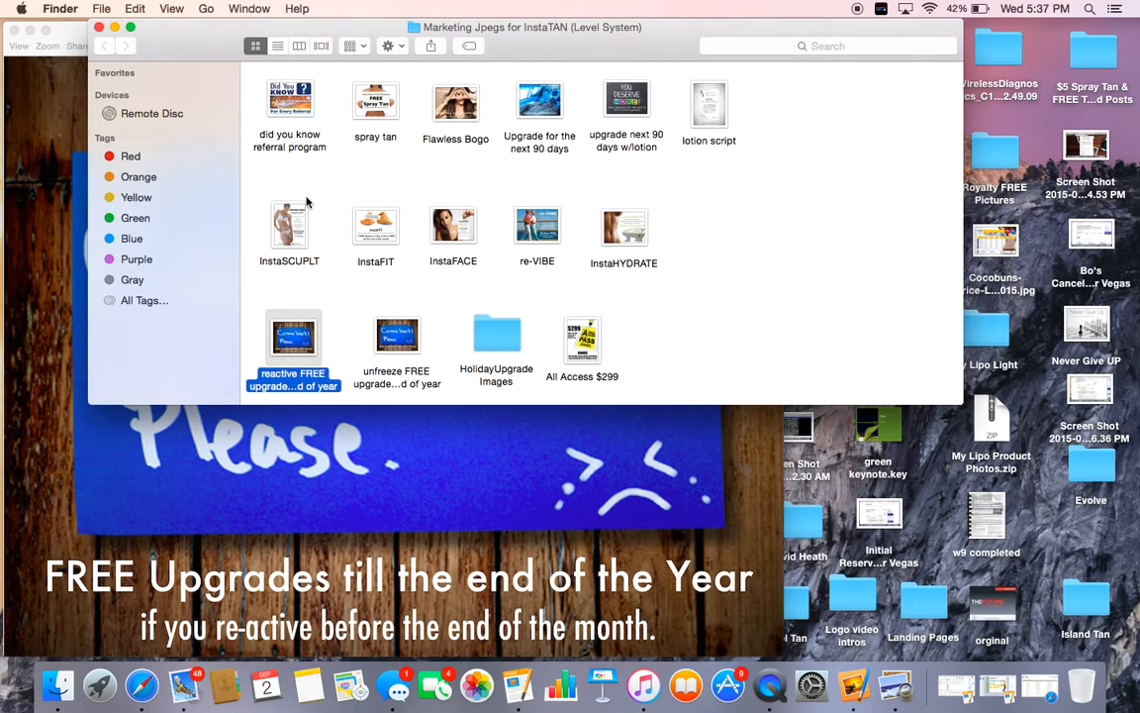
pyautogui.doubleClick(385, 232)
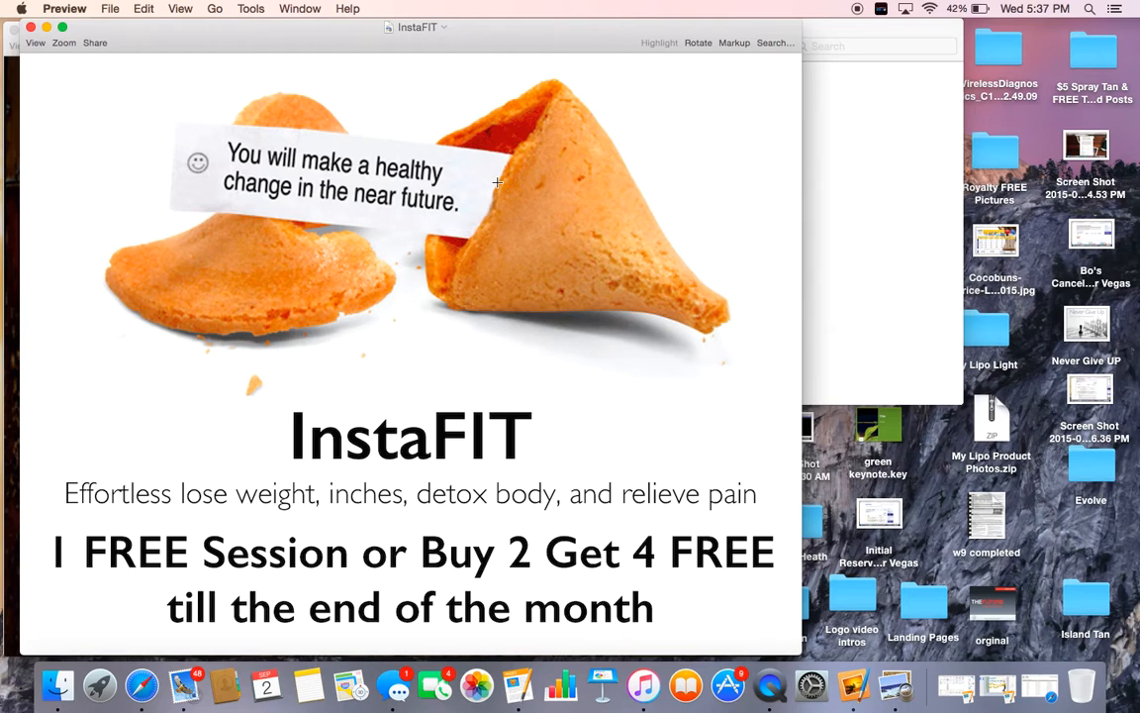
pyautogui.click(828, 291)
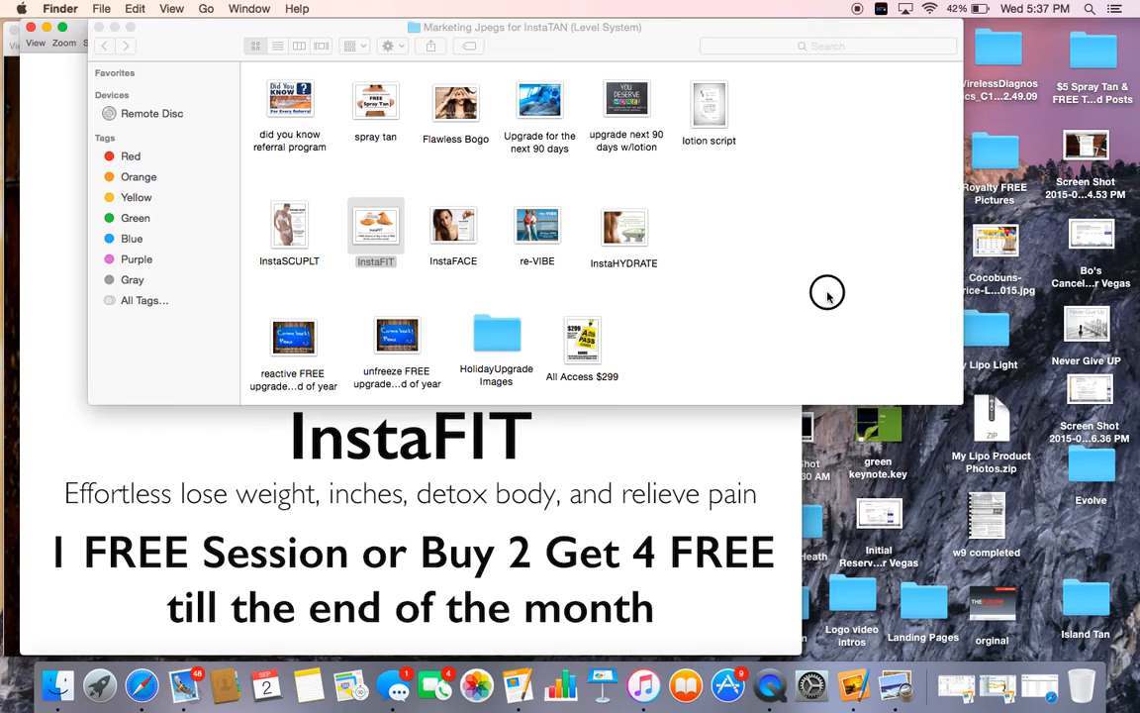
pyautogui.doubleClick(541, 237)
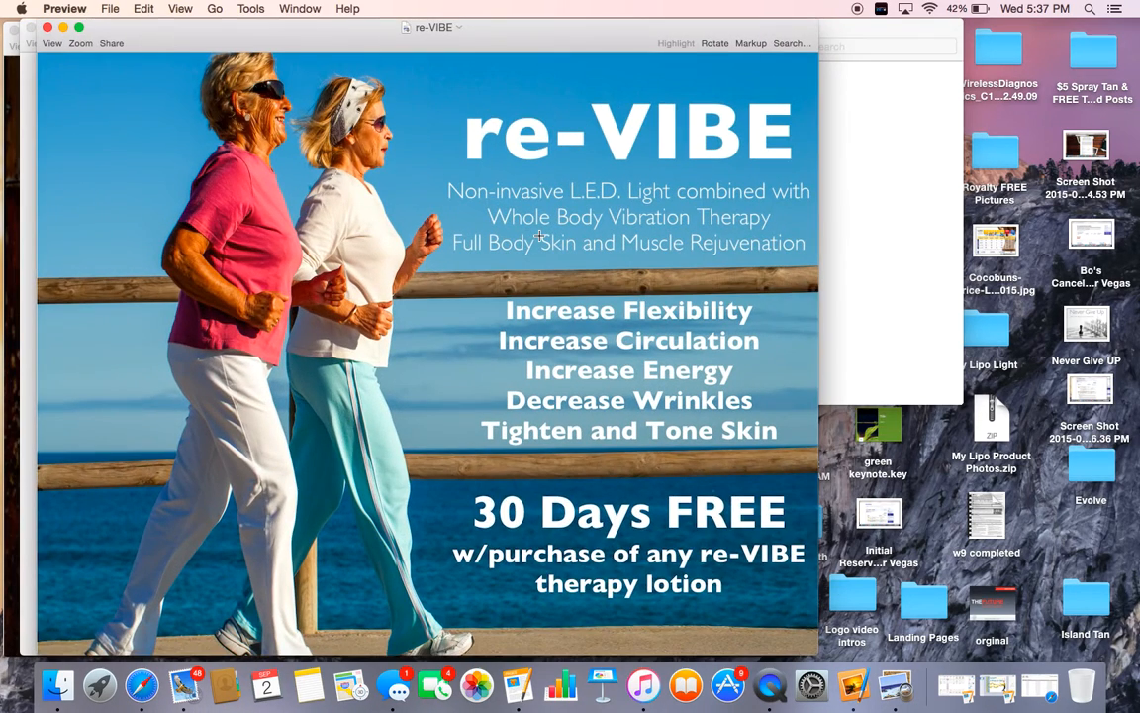
pyautogui.click(831, 186)
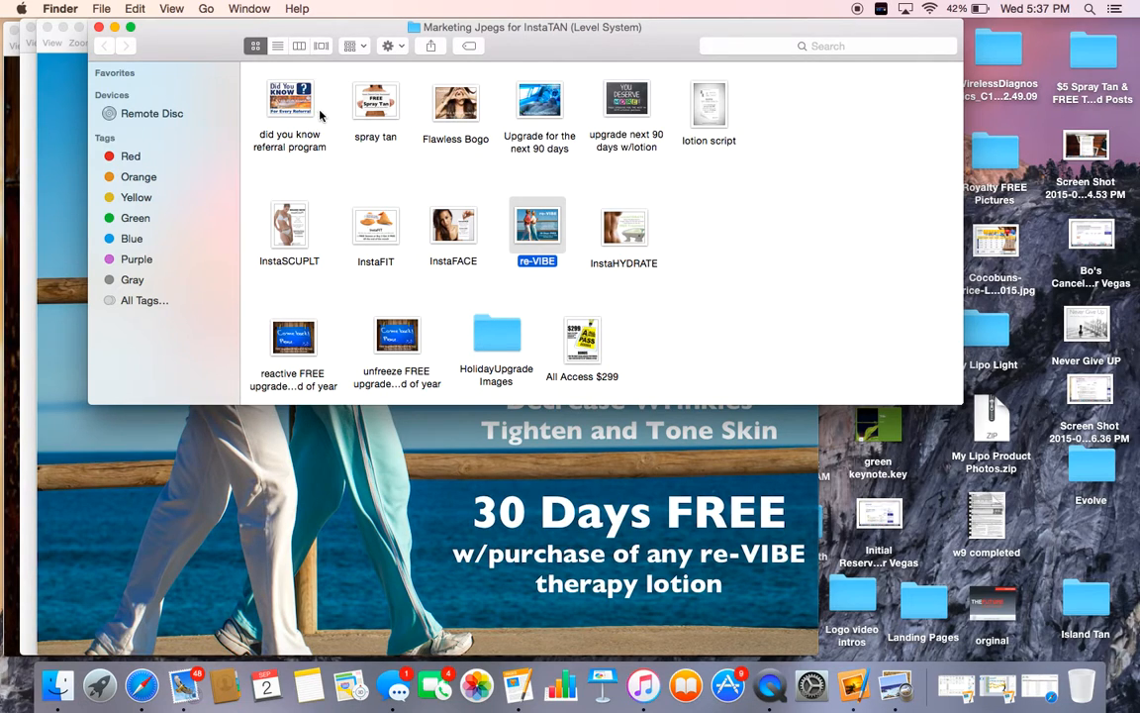
# Step: Preview the referral program and Upgrade for the next 90 days images, then bring back the Contract Members page
pyautogui.doubleClick(284, 102)
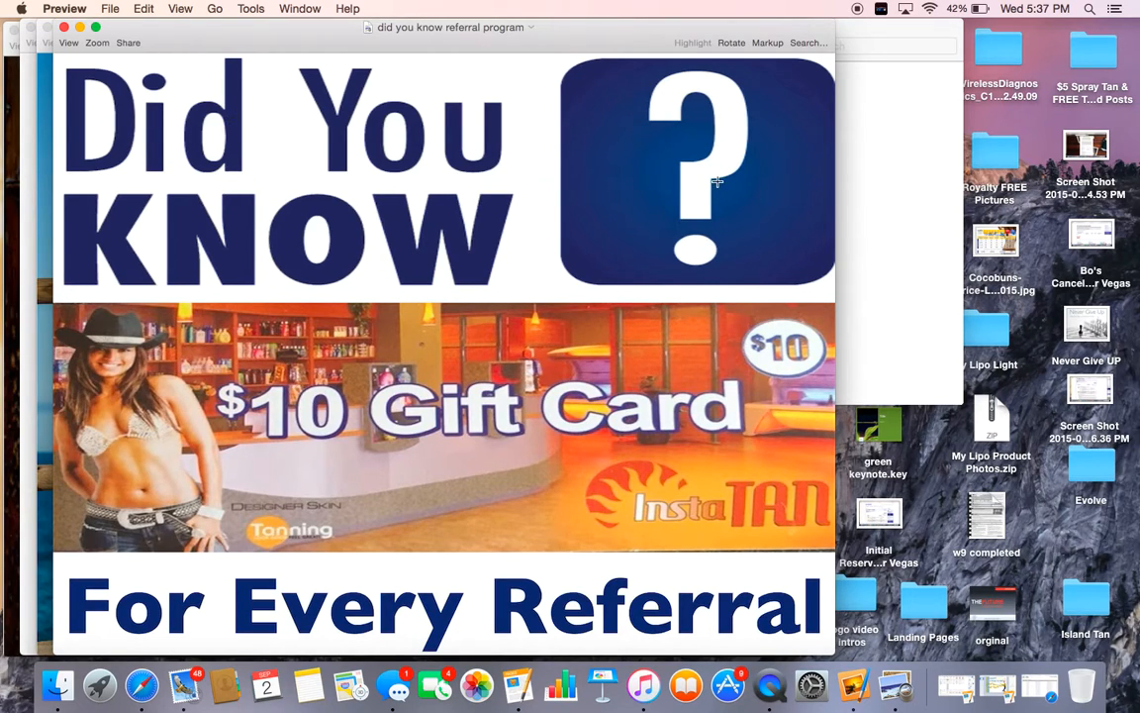
pyautogui.click(888, 218)
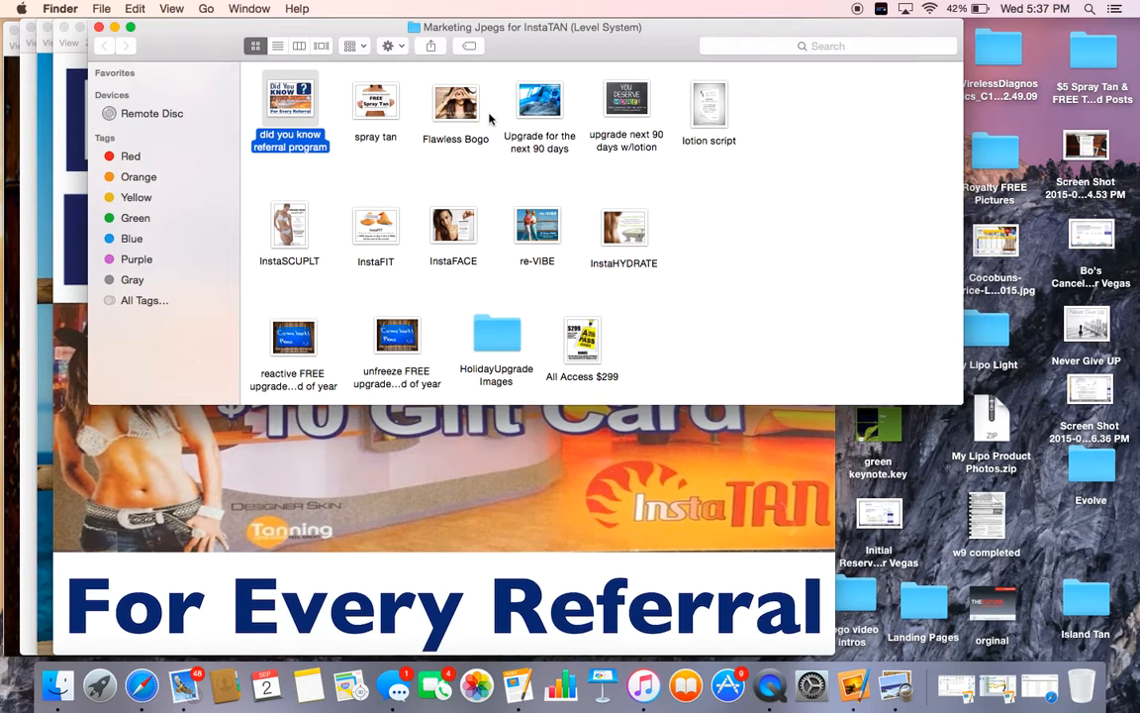
pyautogui.doubleClick(539, 101)
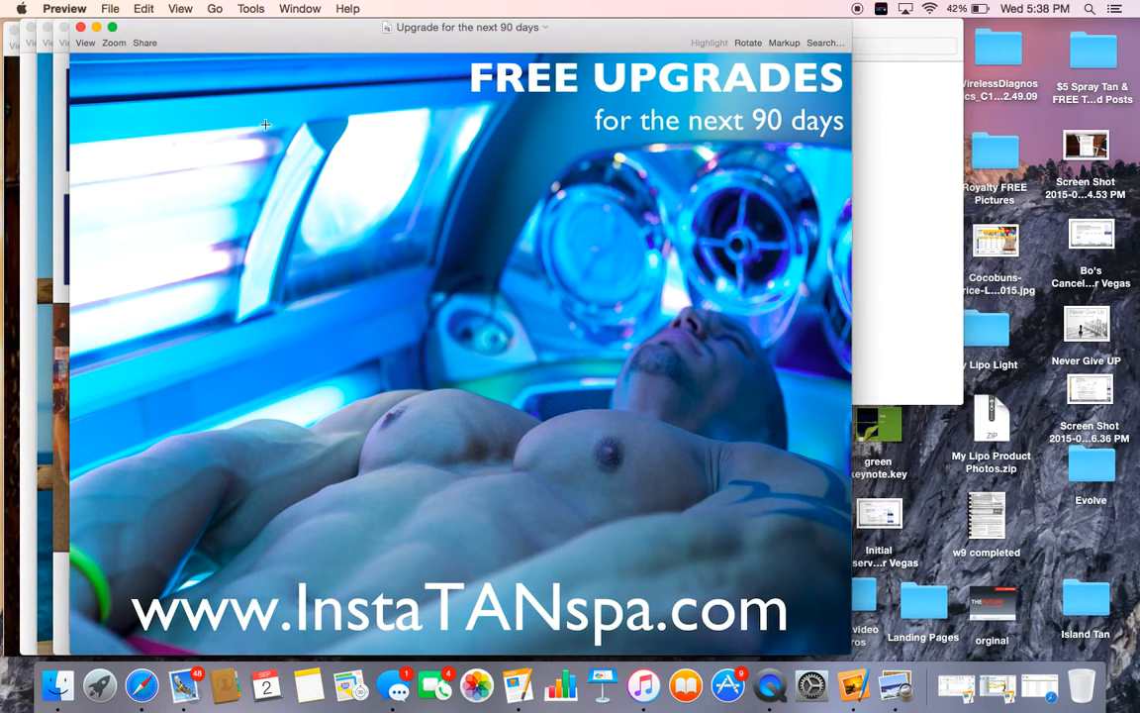
pyautogui.click(1040, 685)
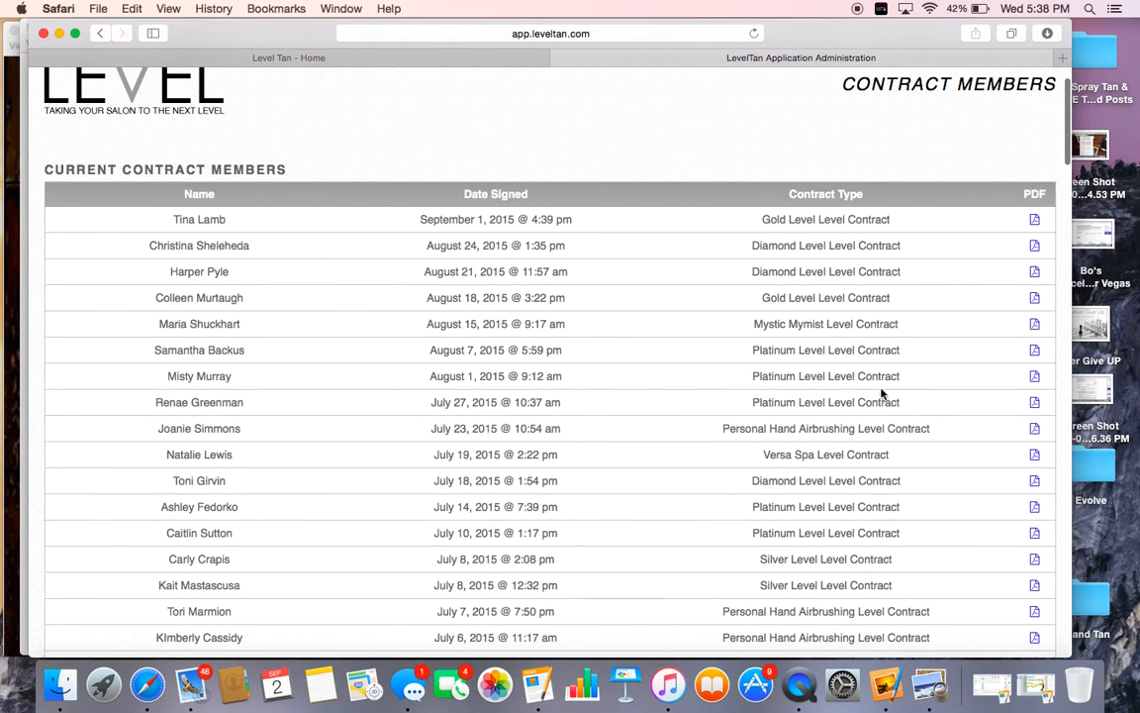
# Step: Open a client's signed contract PDF and start a new email to her address
pyautogui.click(1032, 378)
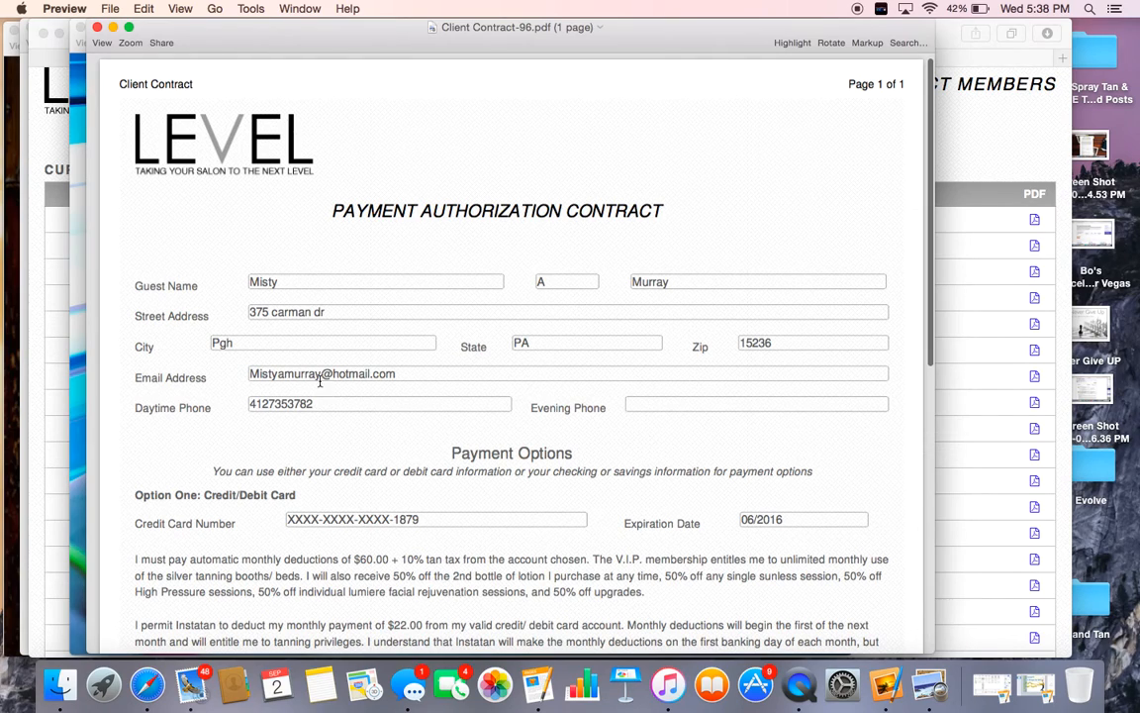
pyautogui.click(323, 374)
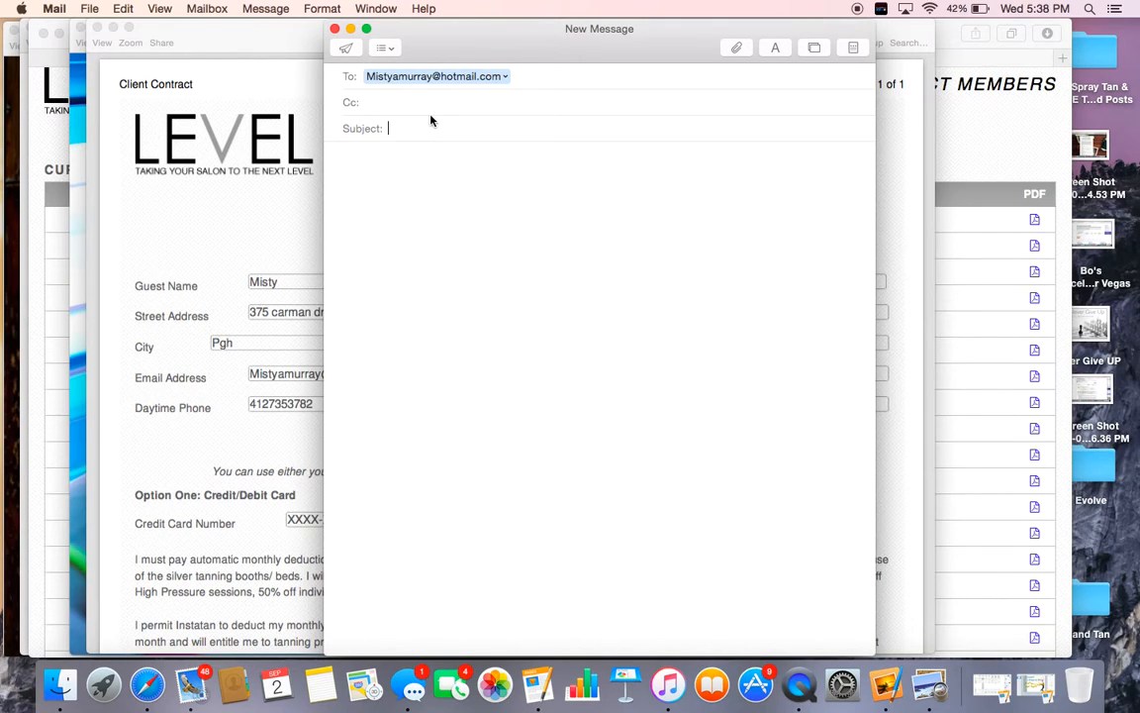
pyautogui.write('Misty e')
pyautogui.write('xclusive offe')
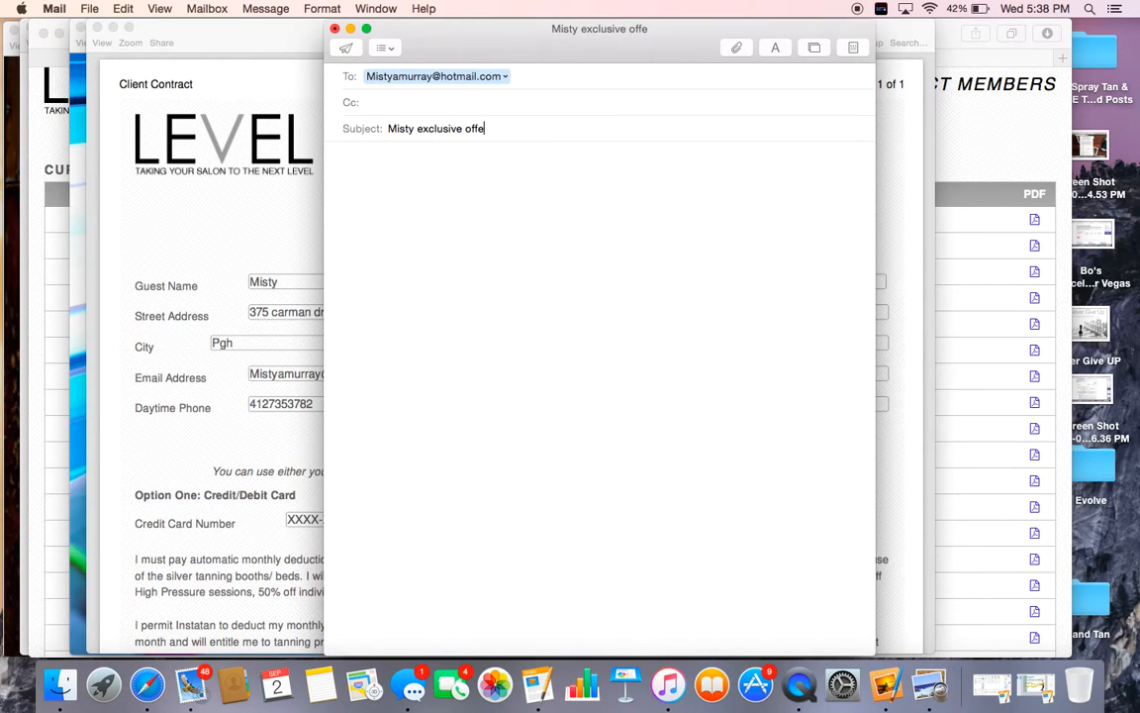
pyautogui.write('r to you to upgr')
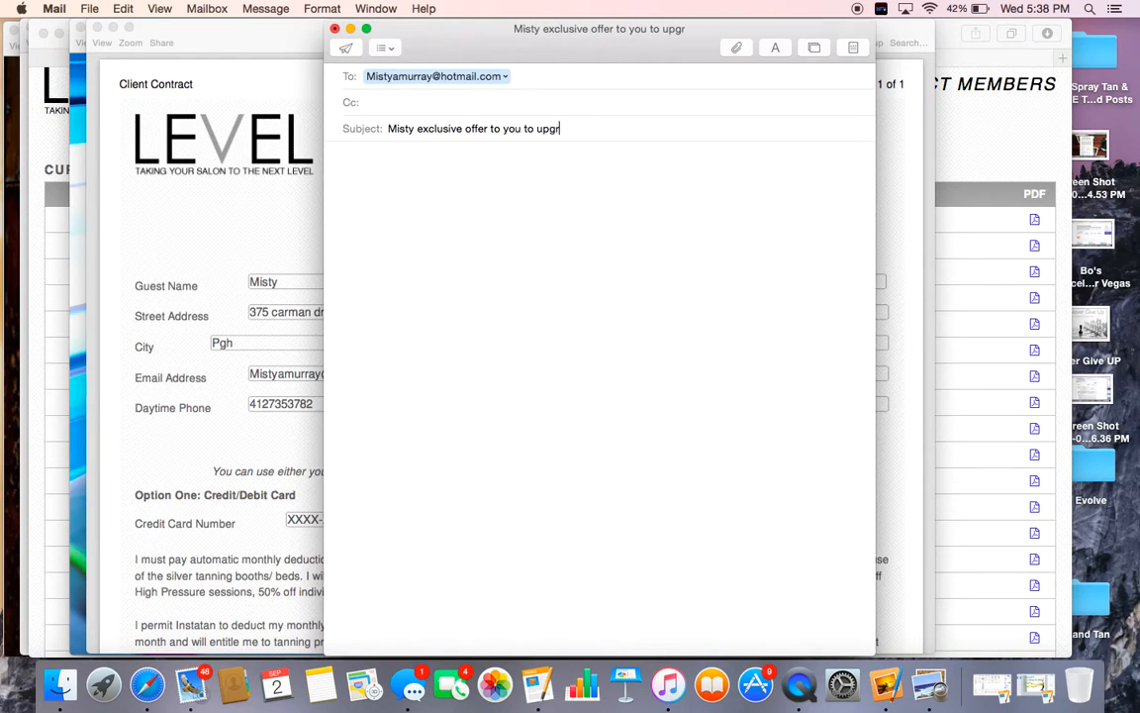
pyautogui.write('ade')
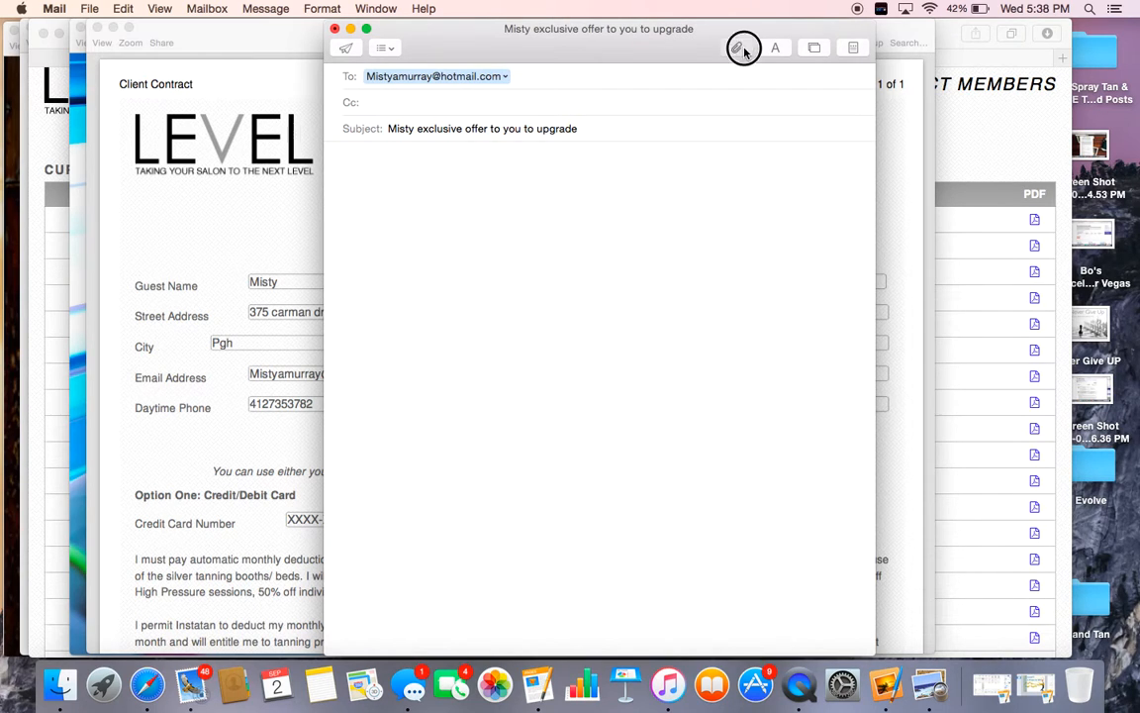
# Step: Attach the Upgrade for the next 90 days image from the Marketing Jpegs folder
pyautogui.click(738, 47)
pyautogui.scroll(-5, 679, 263)
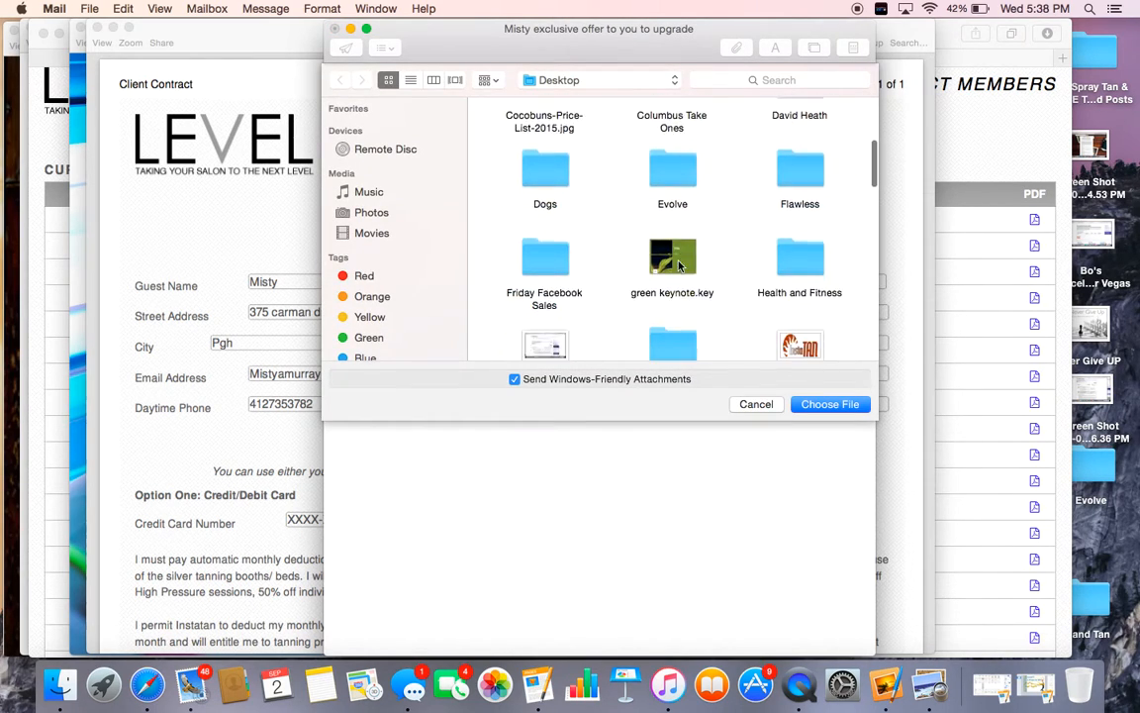
pyautogui.scroll(-5, 679, 263)
pyautogui.scroll(-5, 679, 265)
pyautogui.scroll(-3, 679, 265)
pyautogui.scroll(-2, 679, 265)
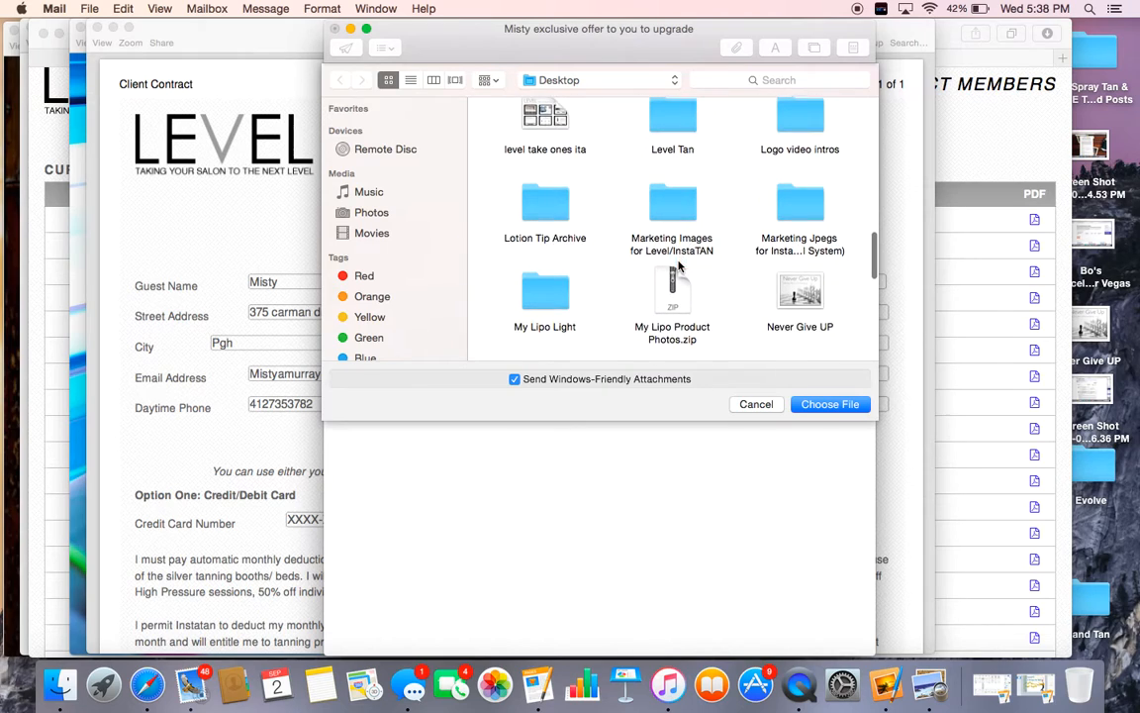
pyautogui.doubleClick(792, 208)
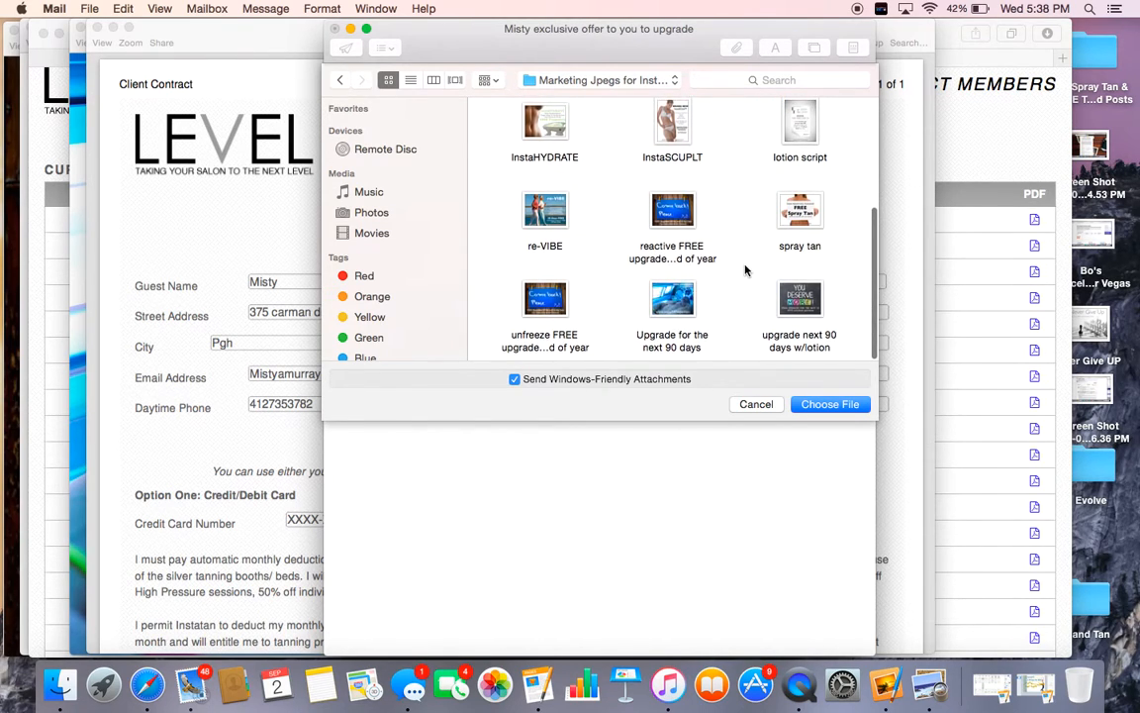
pyautogui.doubleClick(673, 302)
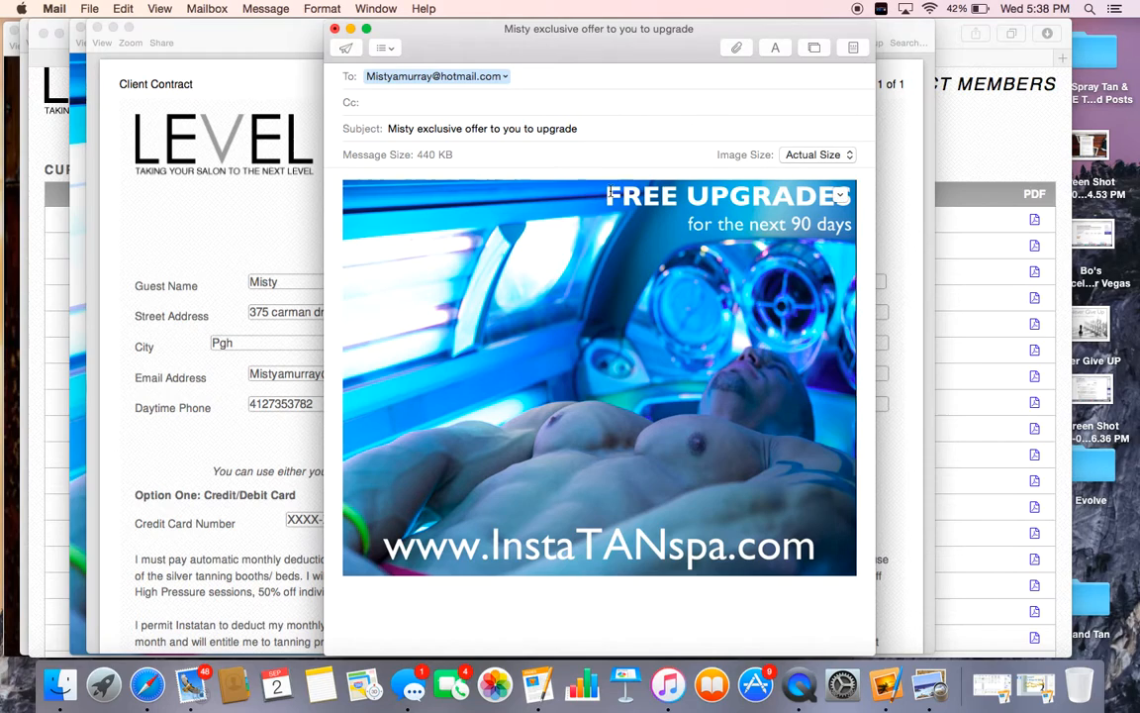
# Step: Write the greeting to Misty and the FREE Upgrades for 90 days with lotion offer above the image
pyautogui.click(344, 179)
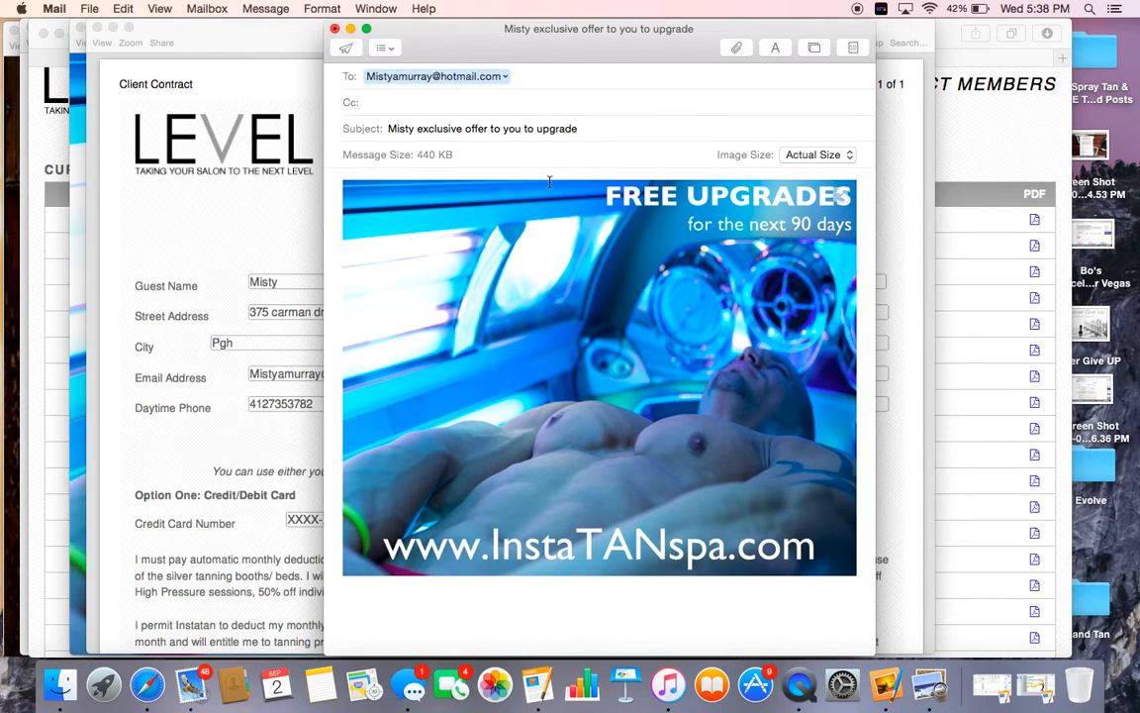
pyautogui.press('Return')
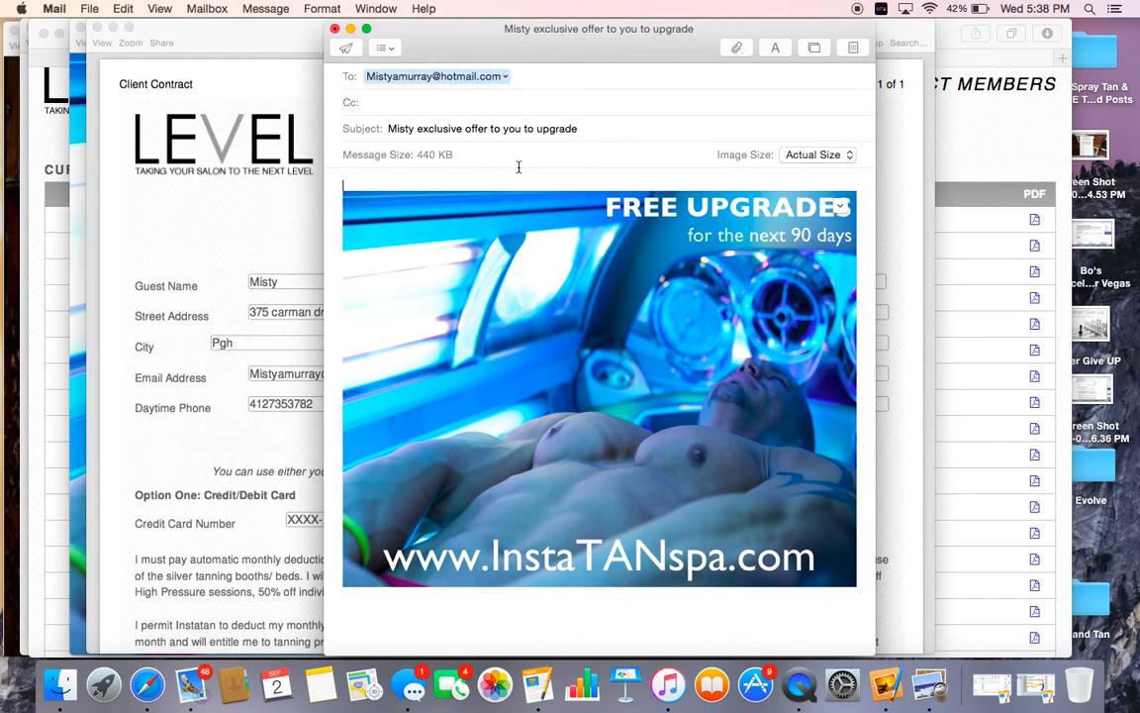
pyautogui.write('Mi')
pyautogui.write('sty')
pyautogui.press('Return')
pyautogui.write('we wil')
pyautogui.press('BackSpace')
pyautogui.press('BackSpace')
pyautogui.press('BackSpace')
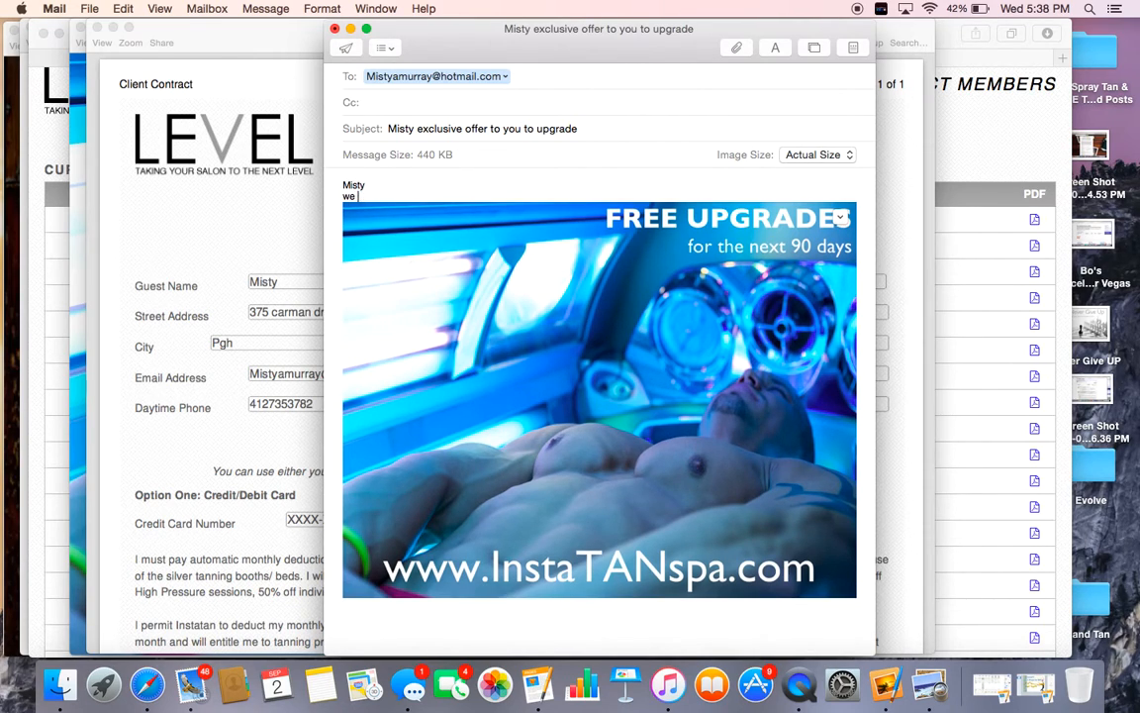
pyautogui.press('BackSpace')
pyautogui.write('We appr')
pyautogui.write('eica')
pyautogui.press('BackSpace')
pyautogui.press('BackSpace')
pyautogui.press('BackSpace')
pyautogui.write('ciate you bei')
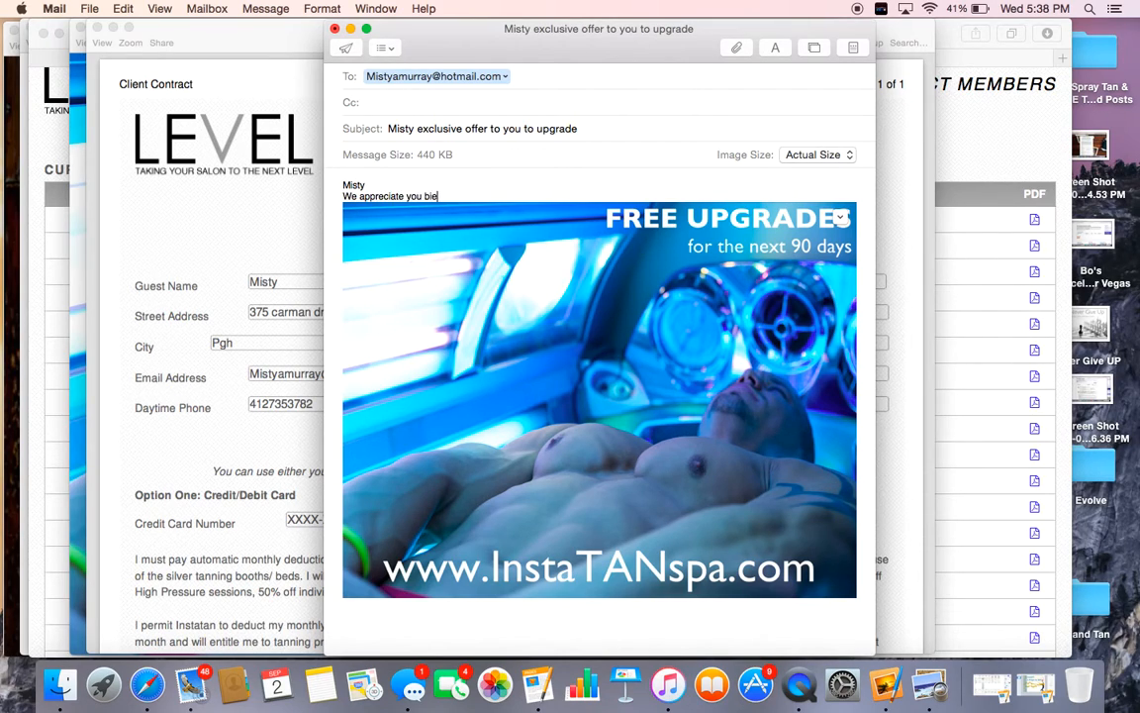
pyautogui.write('ng a vip.')
pyautogui.write('  But a')
pyautogui.press('BackSpace')
pyautogui.write('bottl')
pyautogui.write('e of lotion')
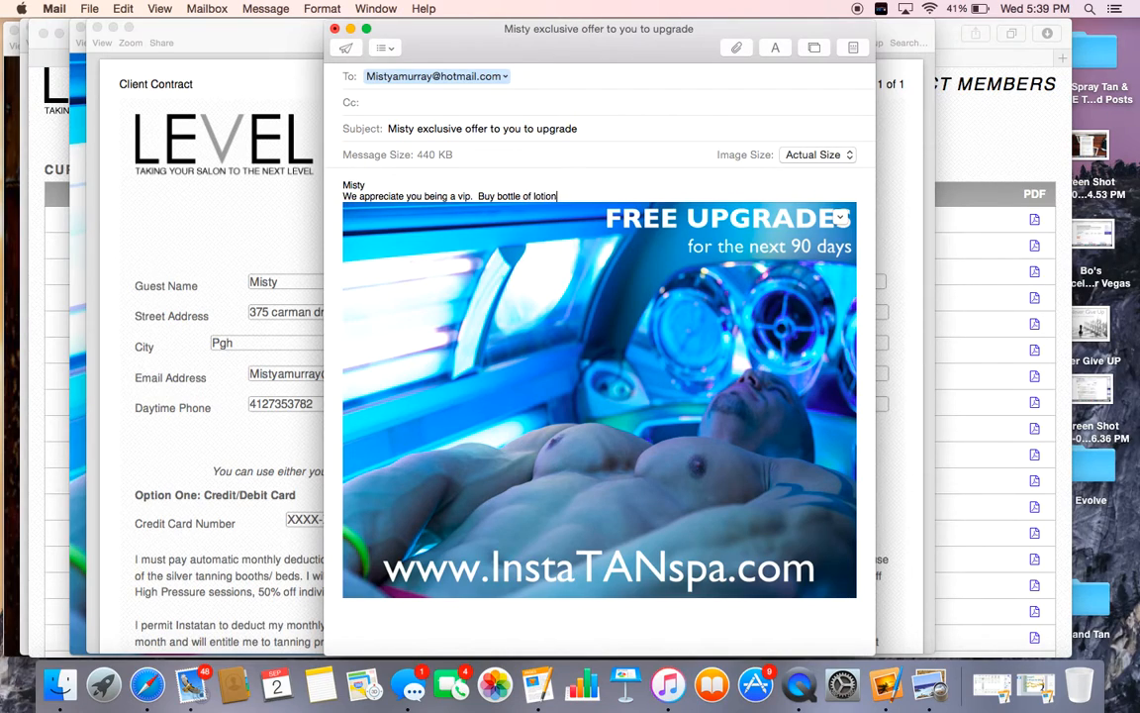
pyautogui.write(' get FREE ')
pyautogui.write('Upgrades ')
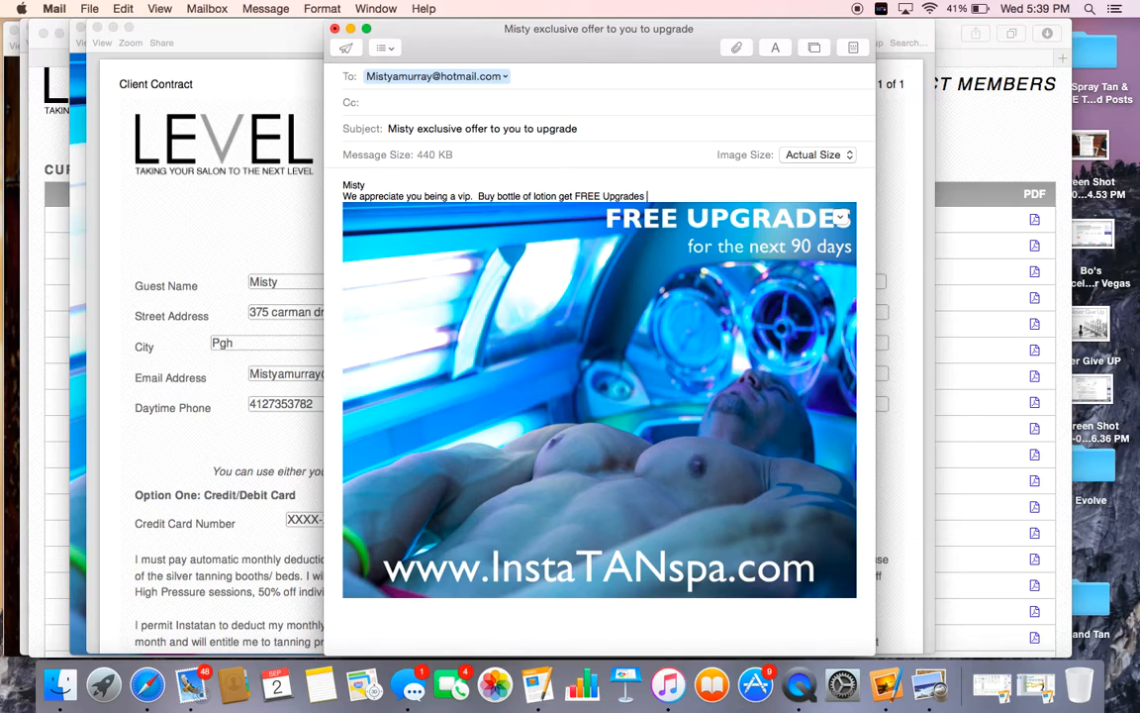
pyautogui.write('for the next ')
pyautogui.write('90 days')
pyautogui.press('Return')
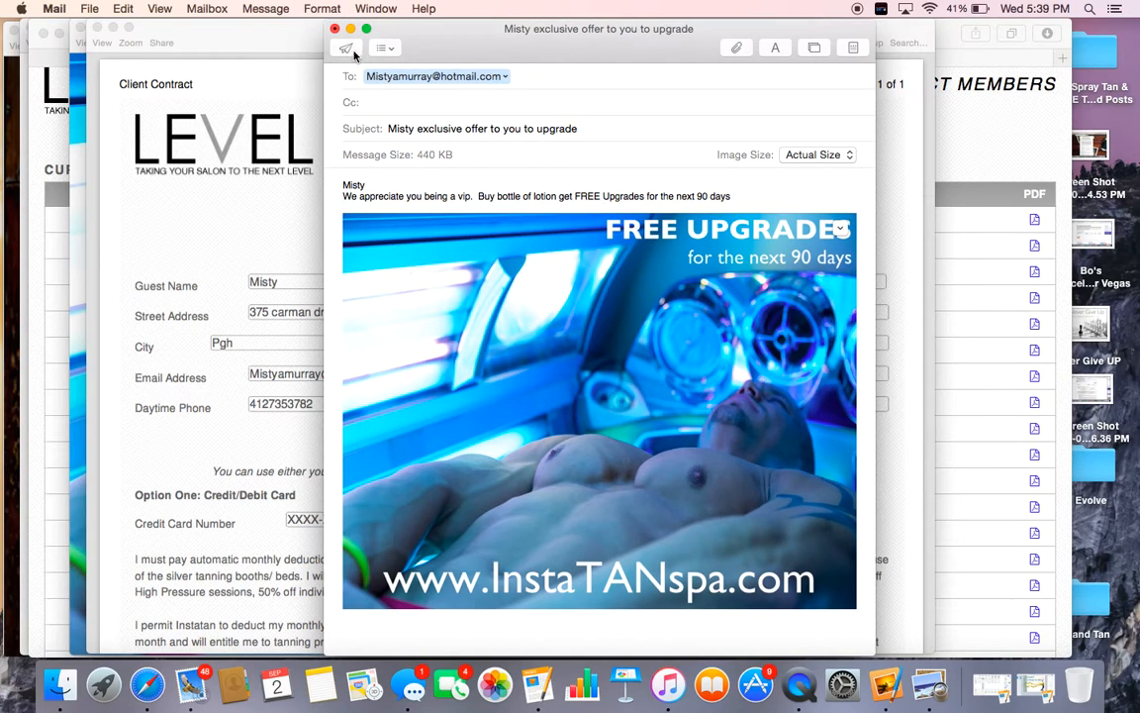
# Step: Close the unsent message without saving a draft, the contract PDF, FREE UPGRADES preview and web page
pyautogui.click(335, 28)
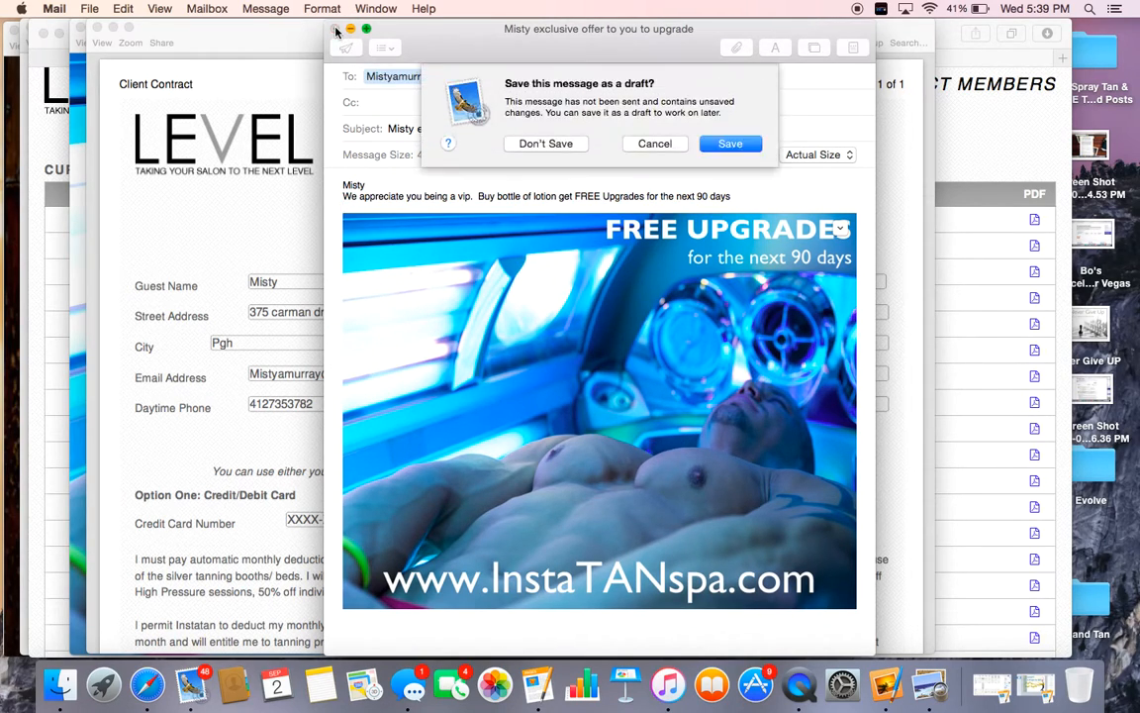
pyautogui.click(516, 140)
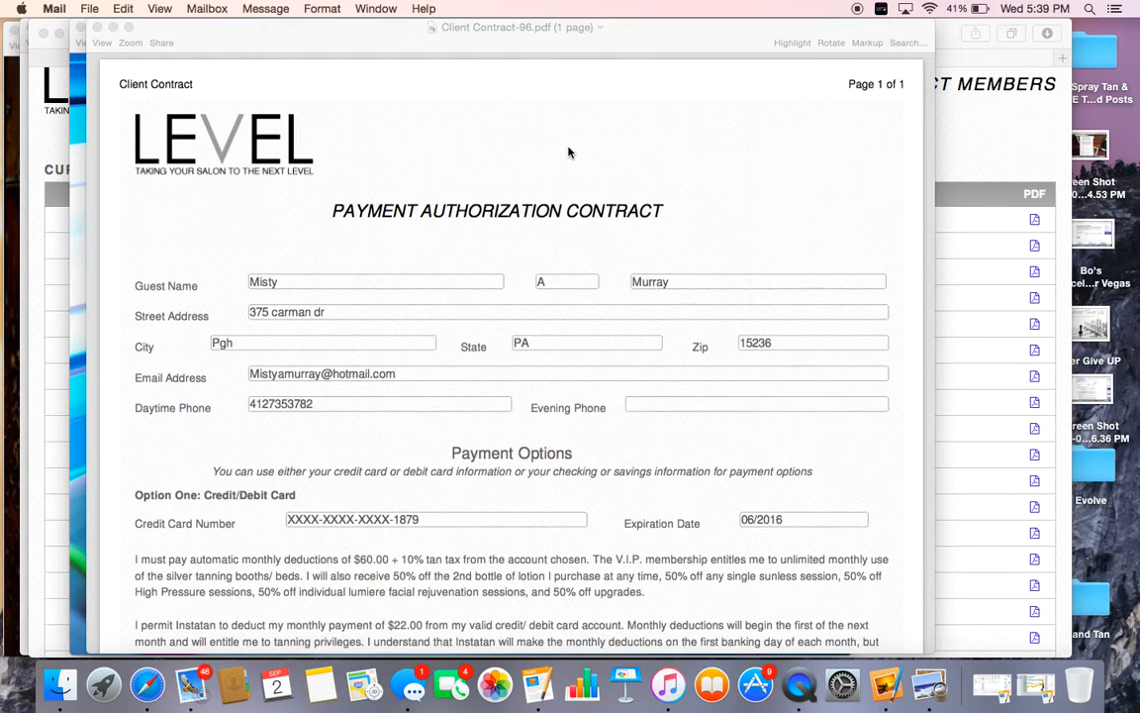
pyautogui.click(96, 27)
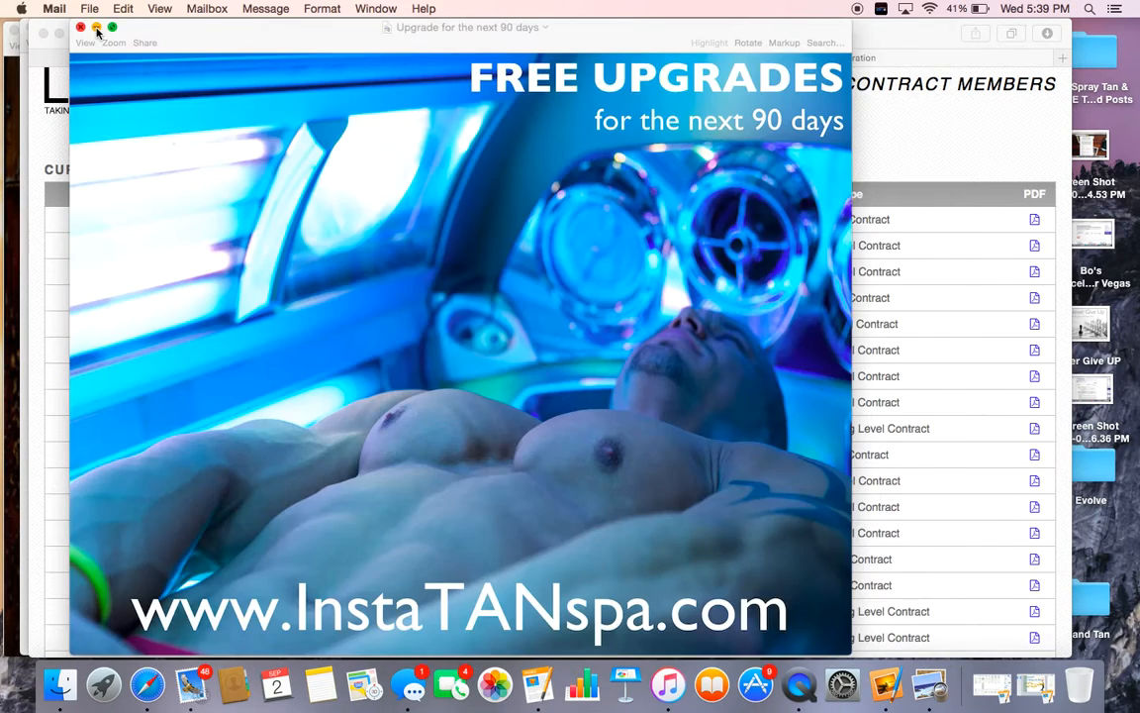
pyautogui.click(80, 27)
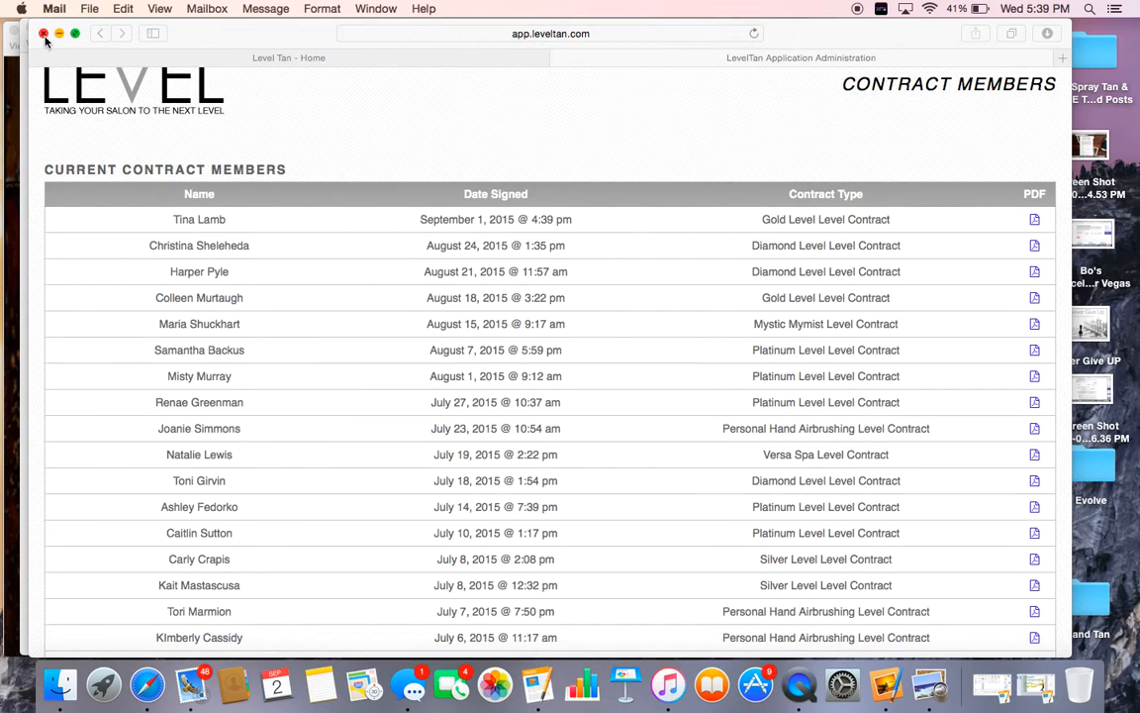
pyautogui.click(45, 43)
# Step: Close the referral program, re-VIBE, InstaFIT and Come back! upgrade image previews
pyautogui.click(48, 27)
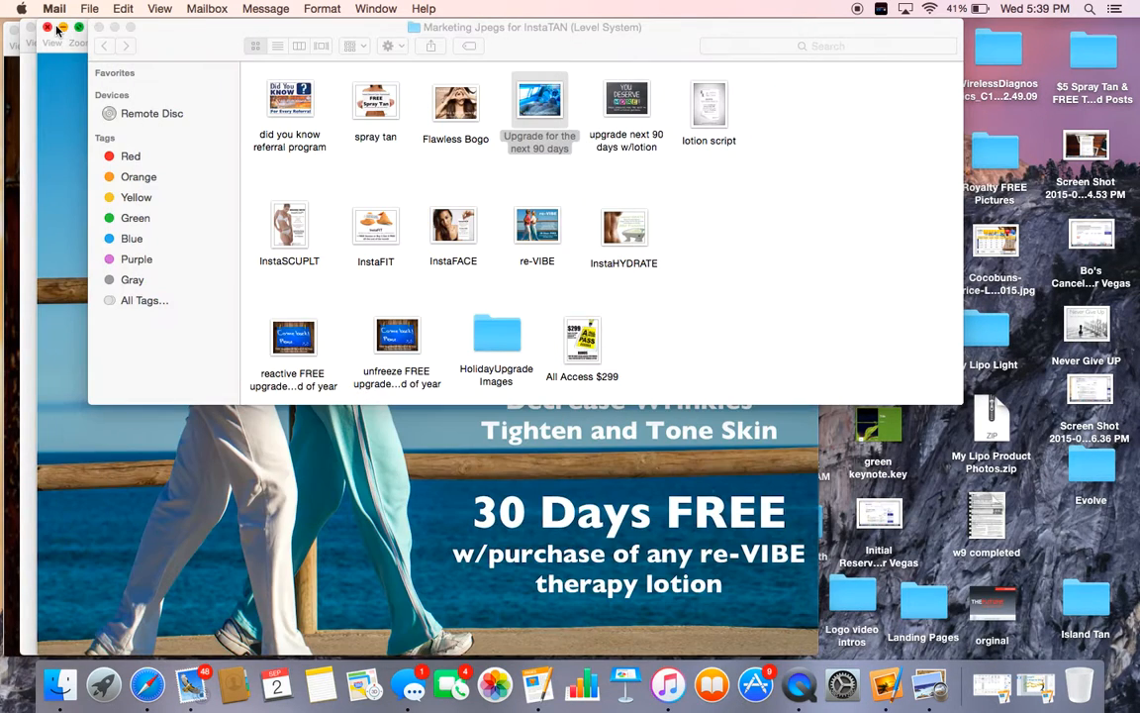
pyautogui.click(46, 27)
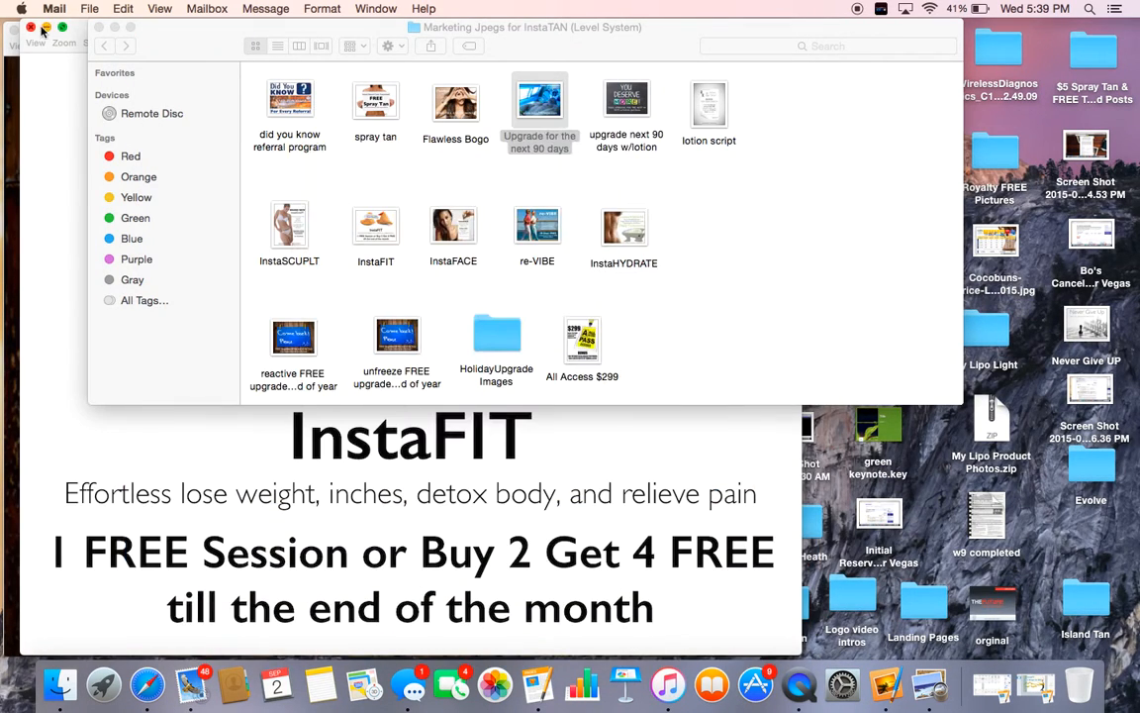
pyautogui.click(31, 27)
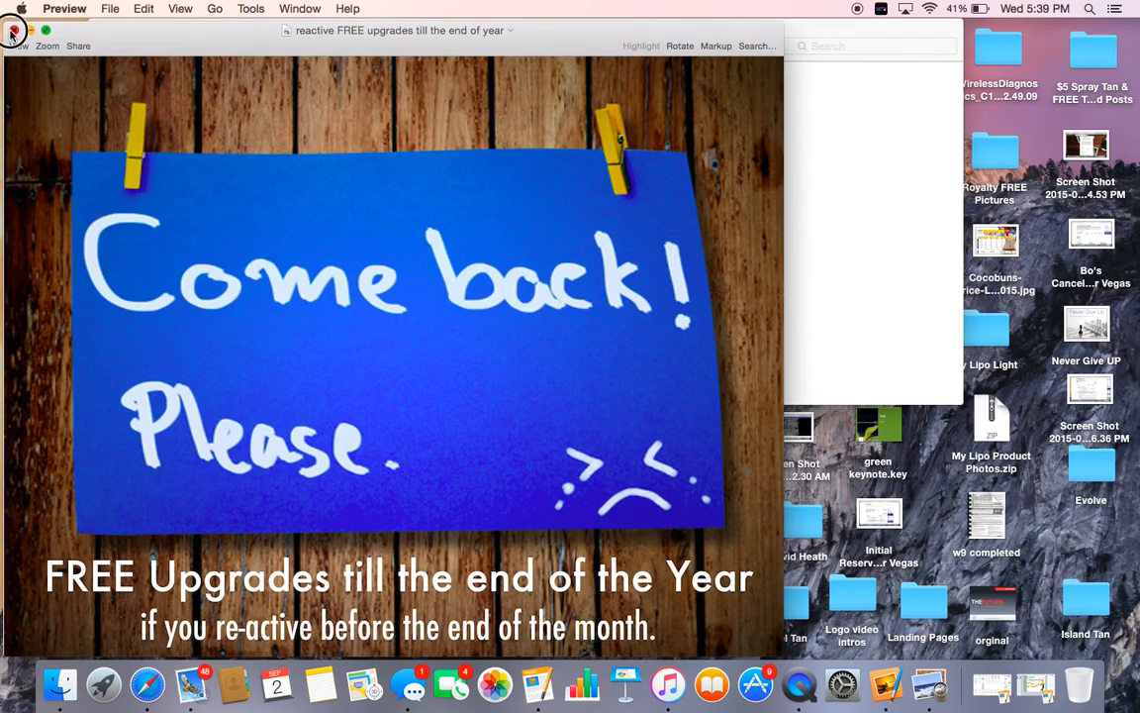
pyautogui.click(14, 27)
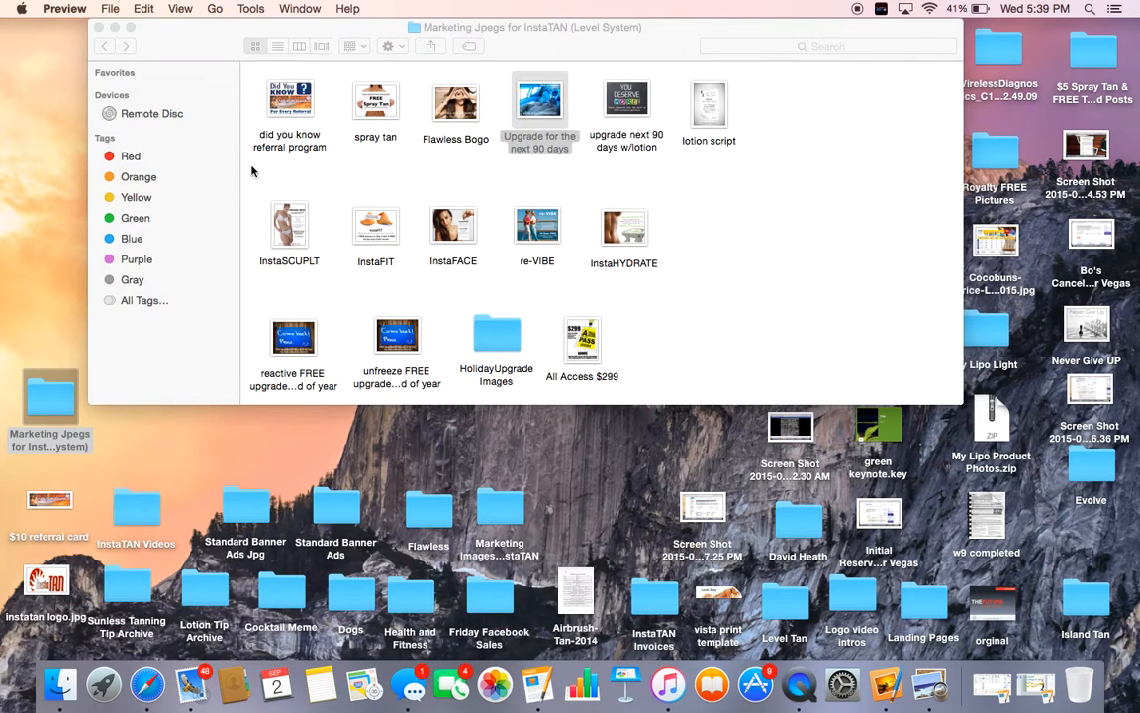